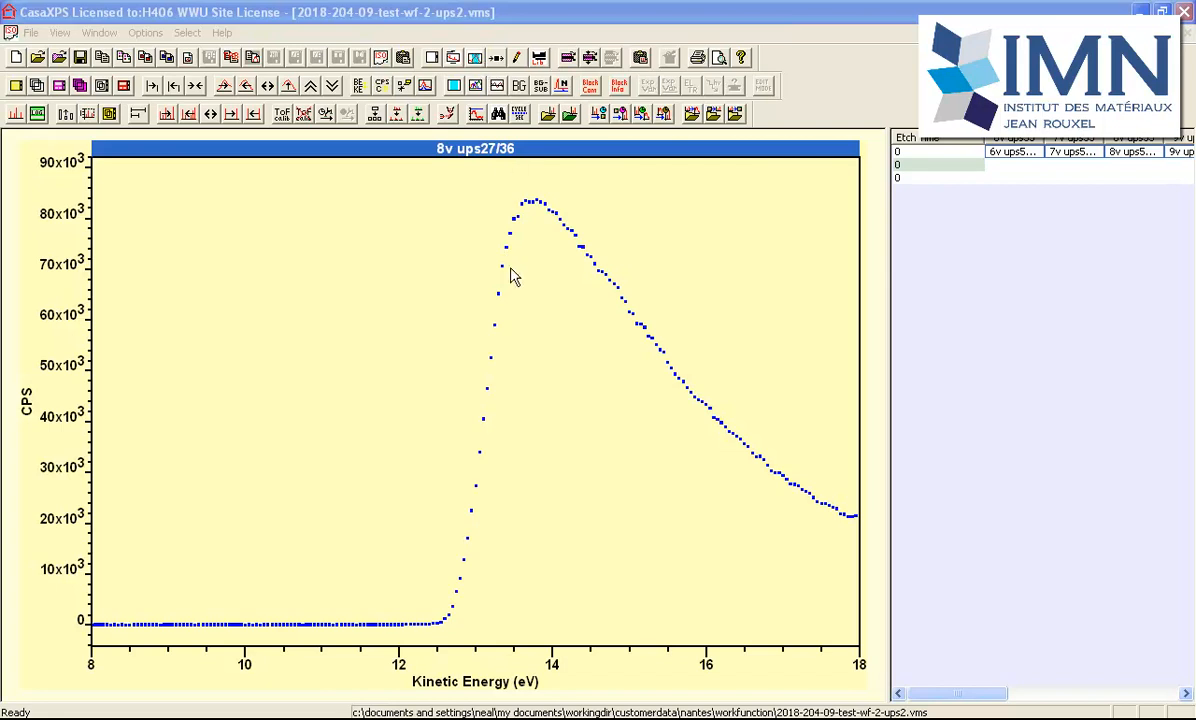
Open the quantification parameters, move the dialog clear of the spectrum, and create a region on the 8v ups27/36 data
left_click(475, 58)
left_click_drag(472, 121, 937, 208)
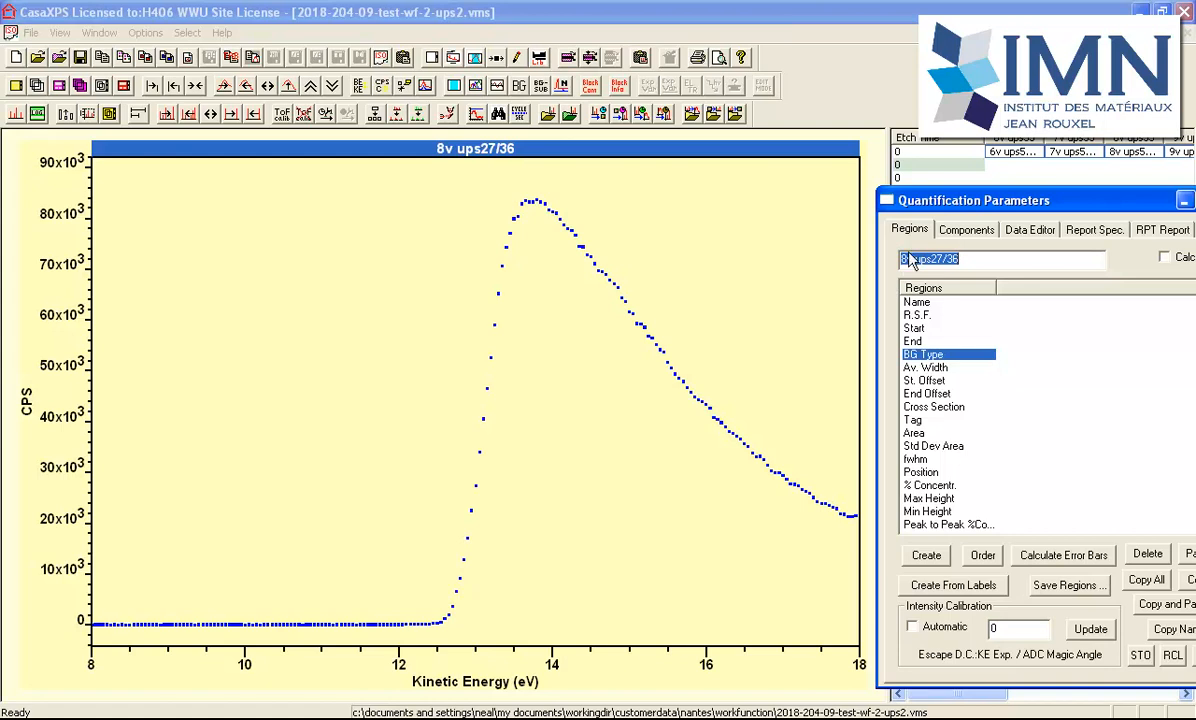
left_click(924, 557)
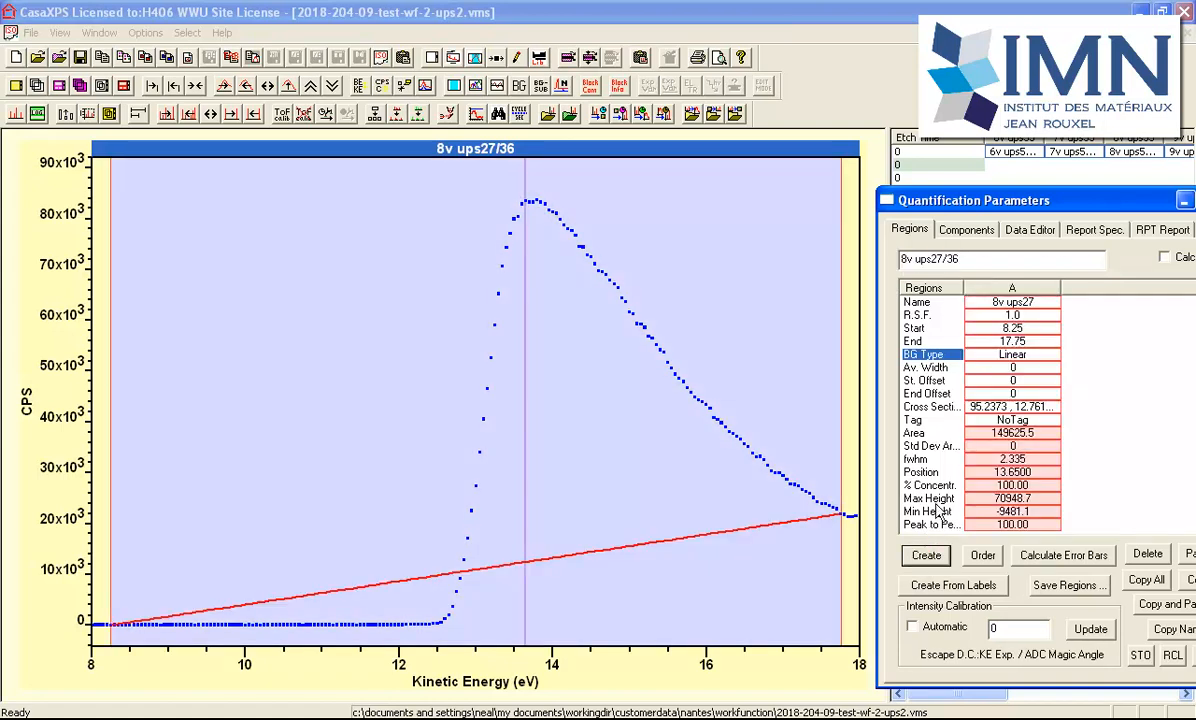
Change the new region's background type to Bilinear
left_click(1001, 354)
double_click(1001, 354)
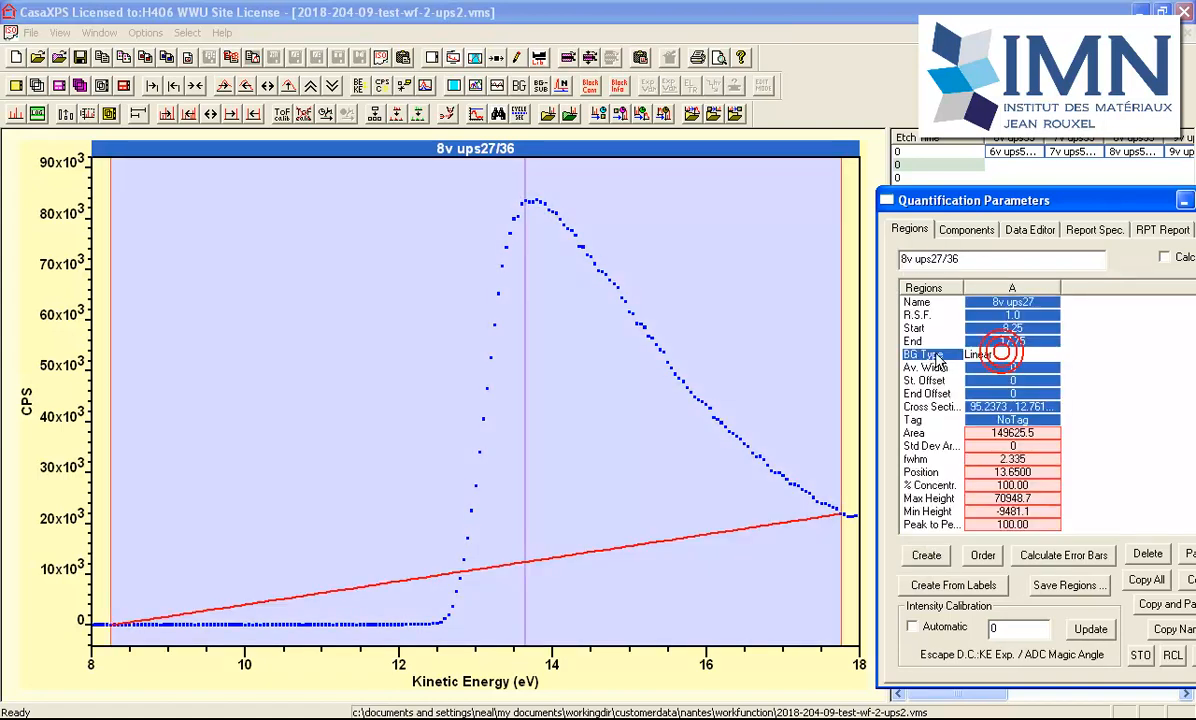
left_click_drag(1090, 354, 1090, 590)
left_click(937, 536)
left_click(1148, 261)
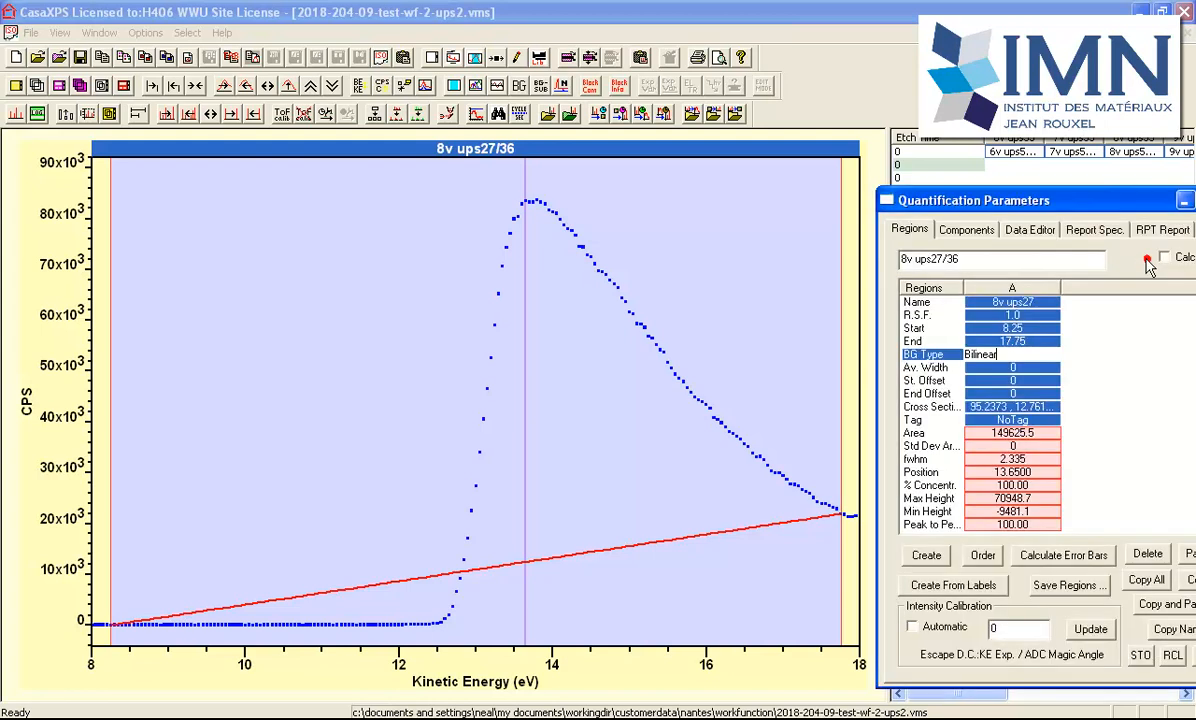
key("Return")
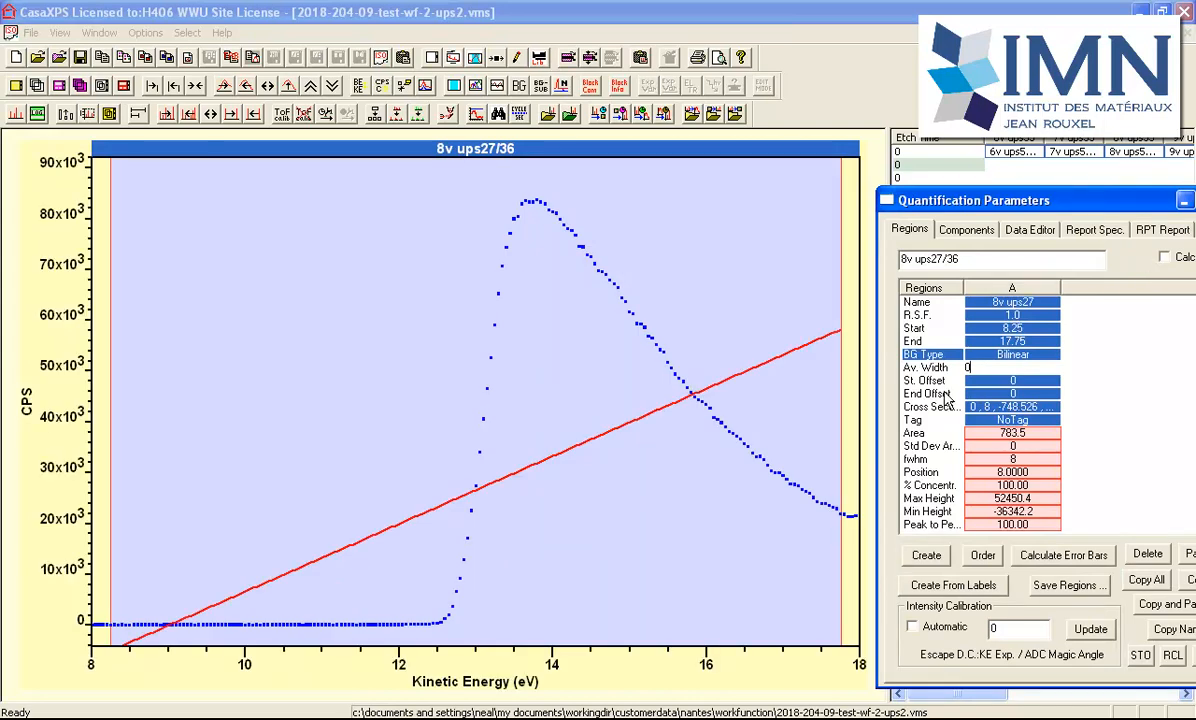
Keep the region's average width at 0, and set its start offset to 20 and end offset to 8
left_click(918, 364)
key("Return")
key("Return")
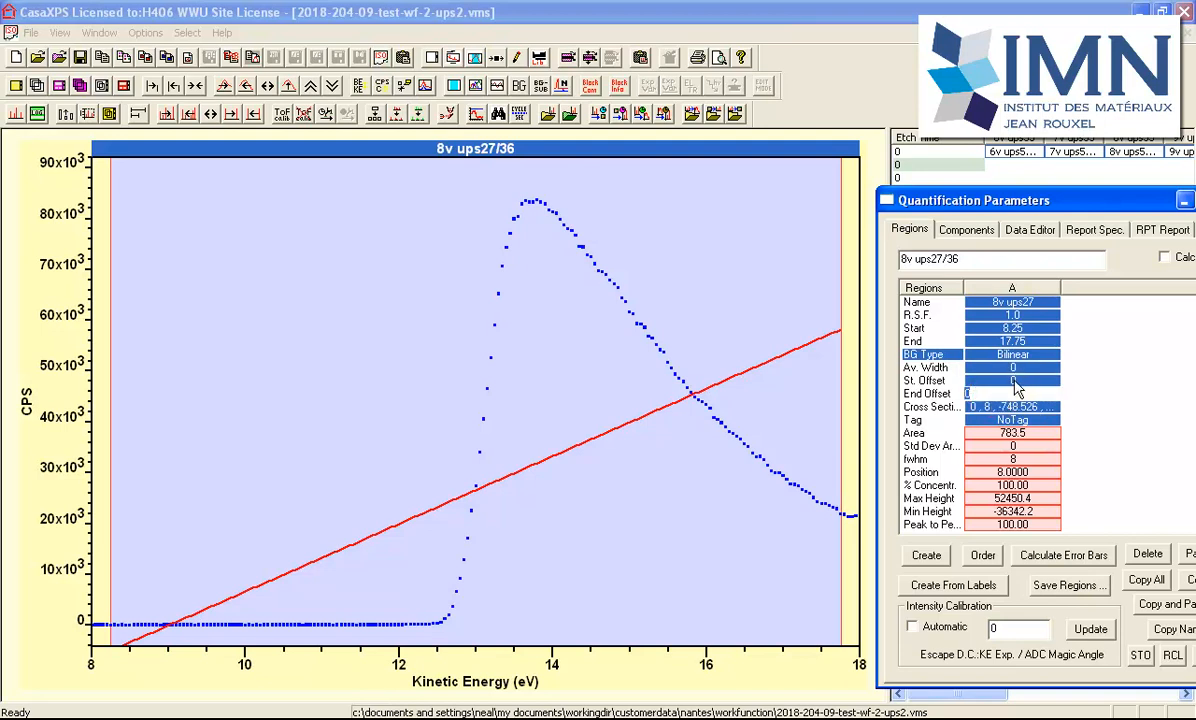
left_click(1003, 380)
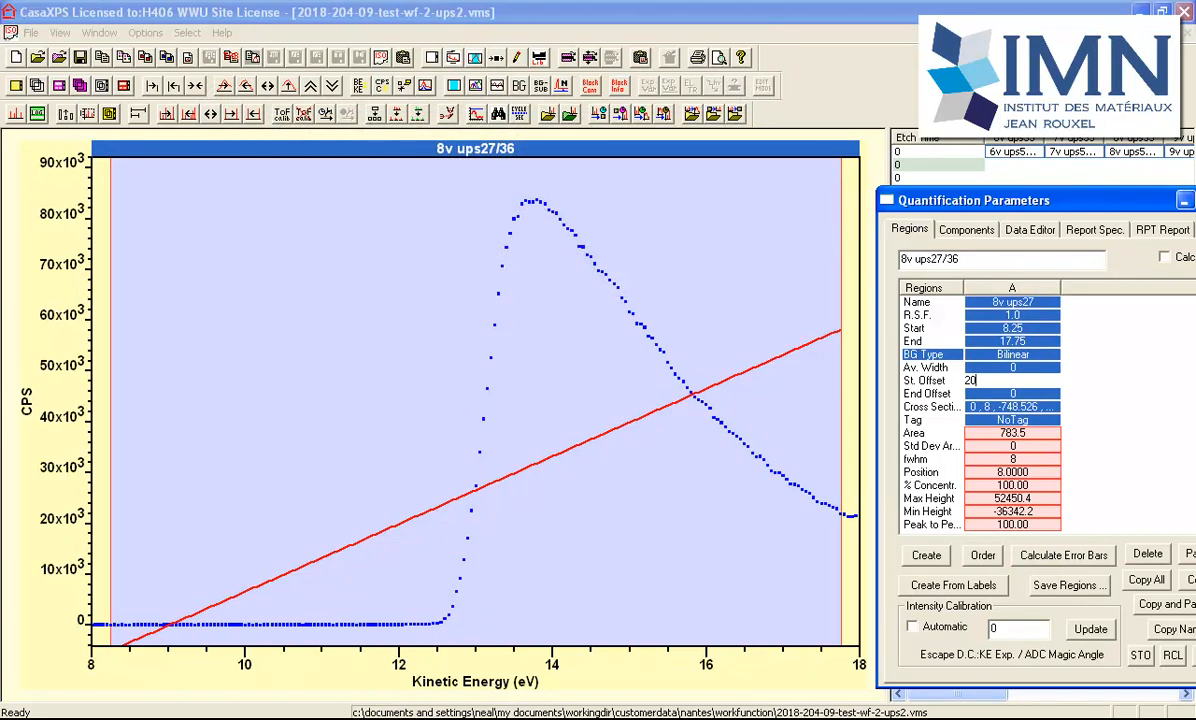
key("Return")
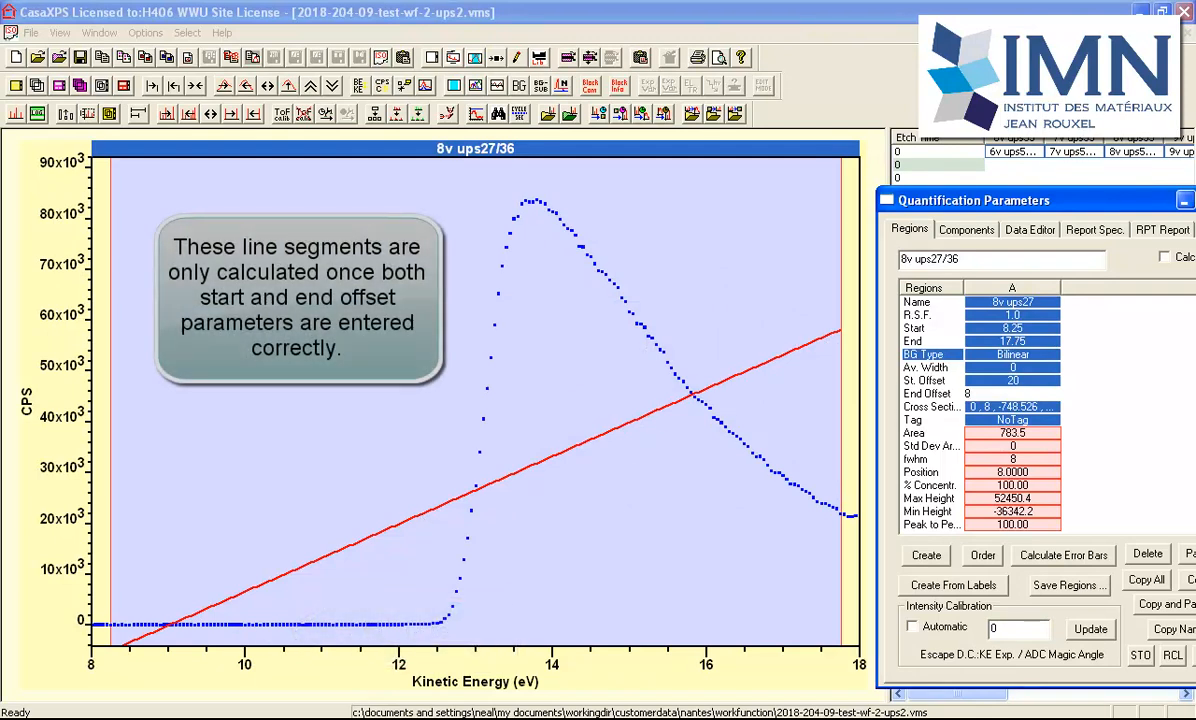
key("Return")
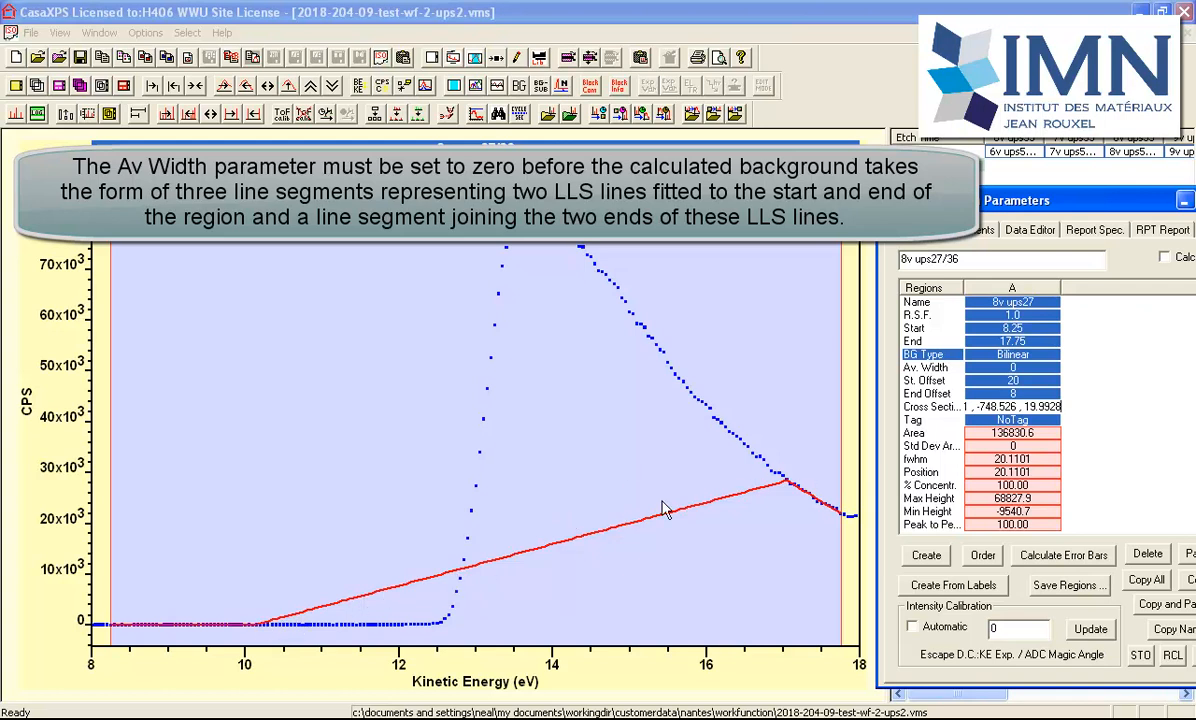
Pull the region's upper energy limit back onto the steep rising edge, at about 13.22 eV
left_click(832, 512)
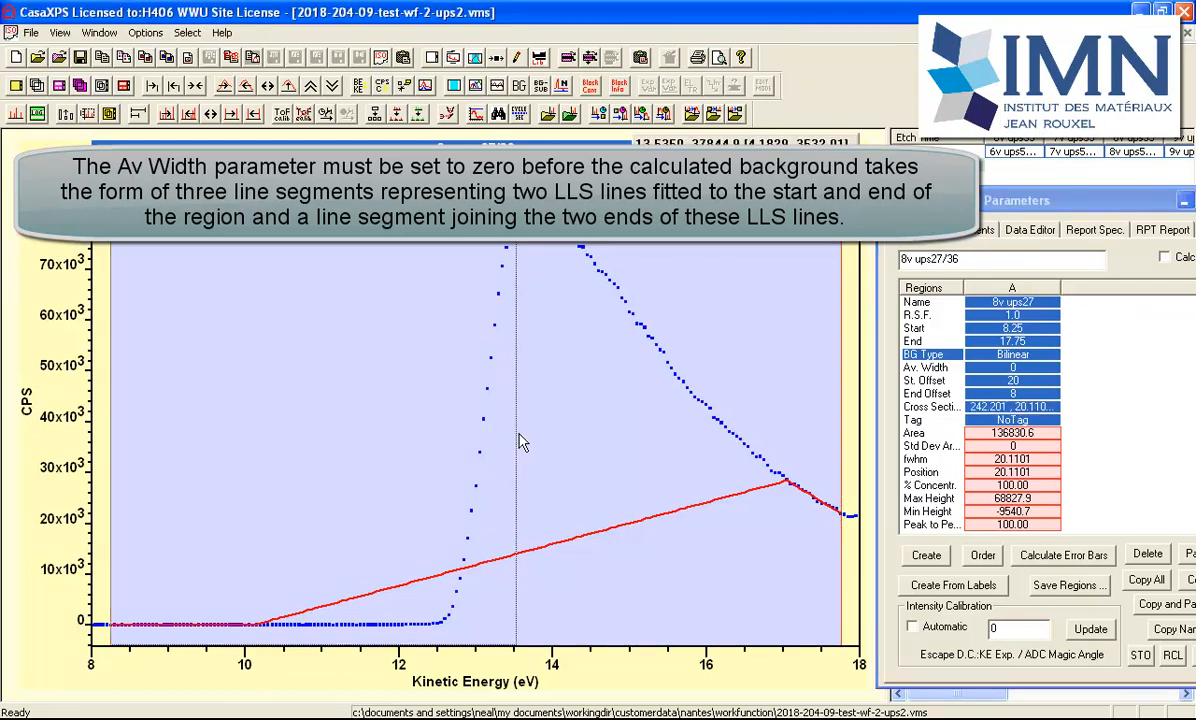
left_click_drag(507, 443, 507, 443)
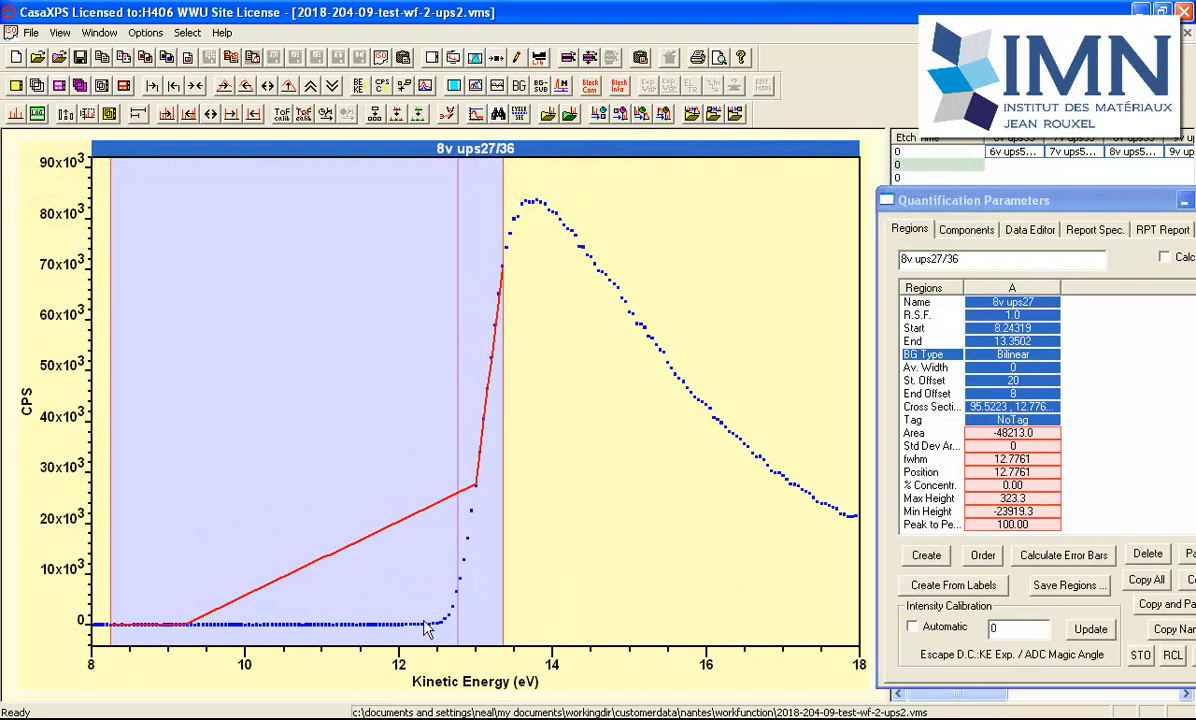
left_click(496, 418)
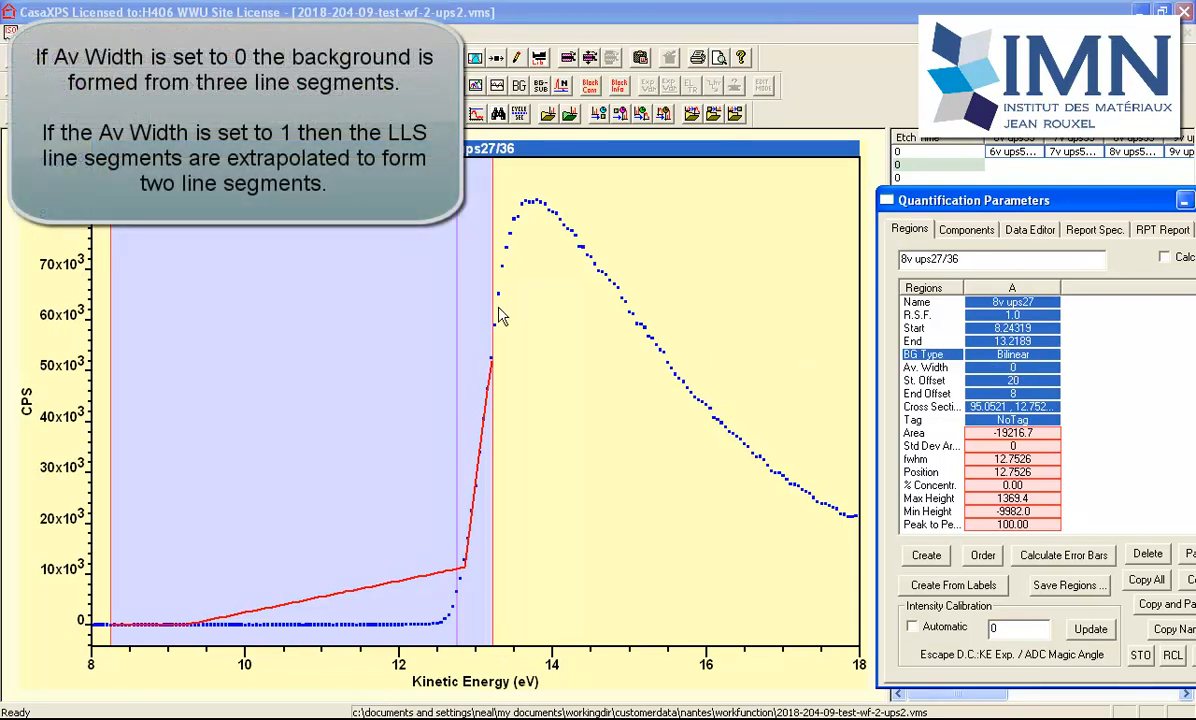
Widen the region past the peak by setting its limits to about 11.61 eV at the start and 17.01 eV at the end
left_click_drag(492, 312, 753, 340)
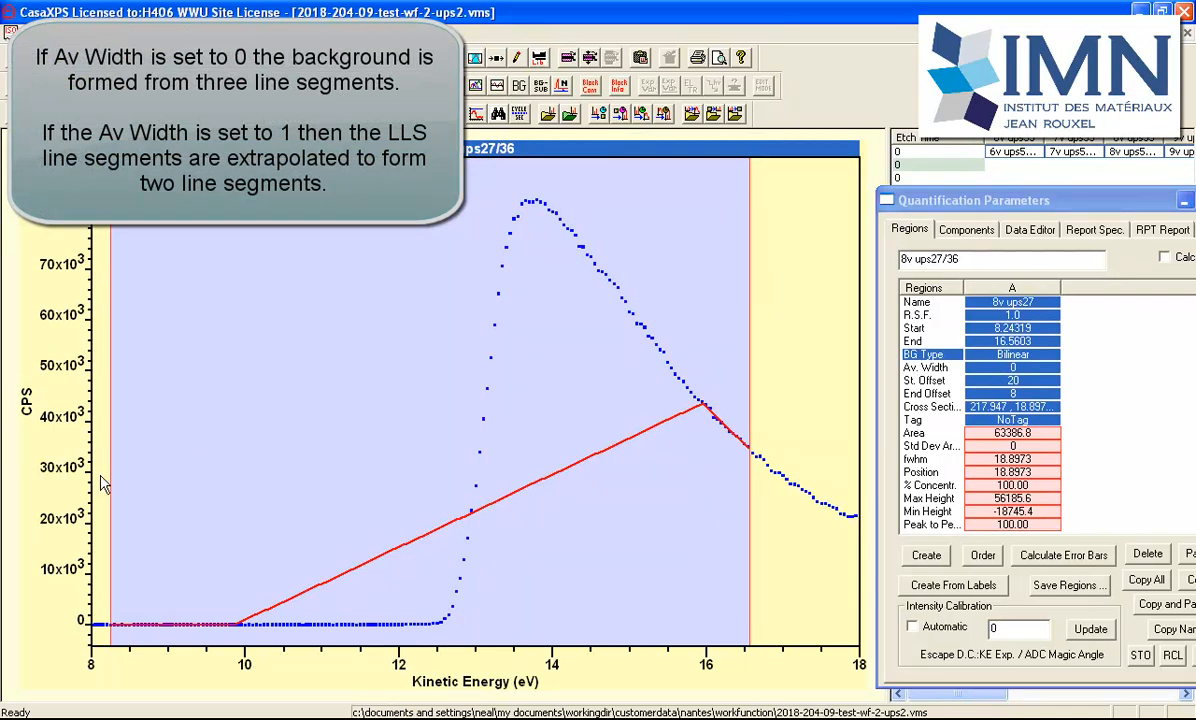
left_click_drag(95, 490, 370, 490)
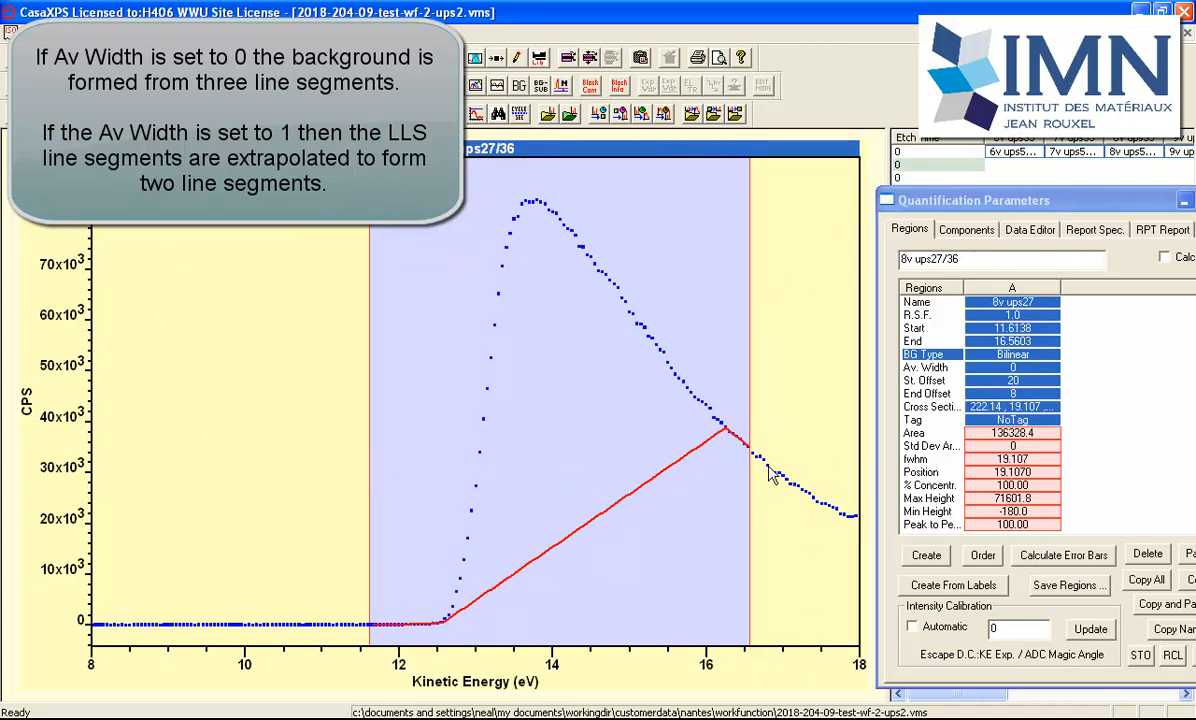
left_click_drag(749, 490, 784, 495)
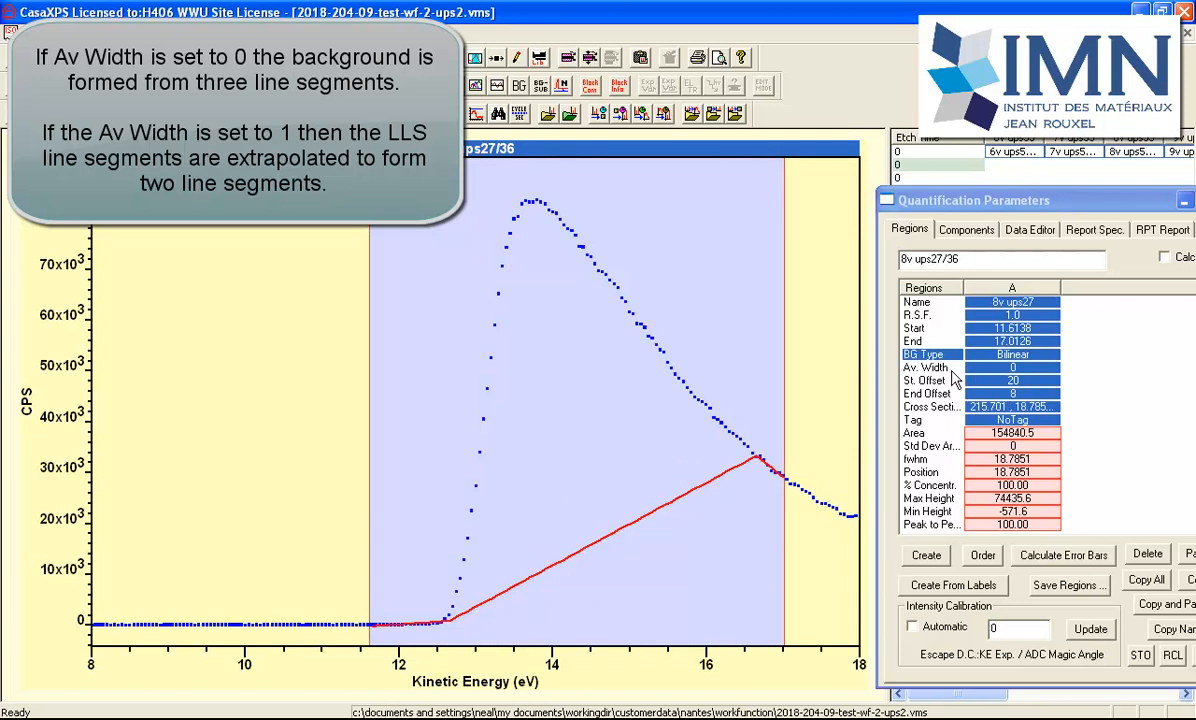
Set the region's average width to 1 to extrapolate the fitted background lines into two segments
double_click(1004, 368)
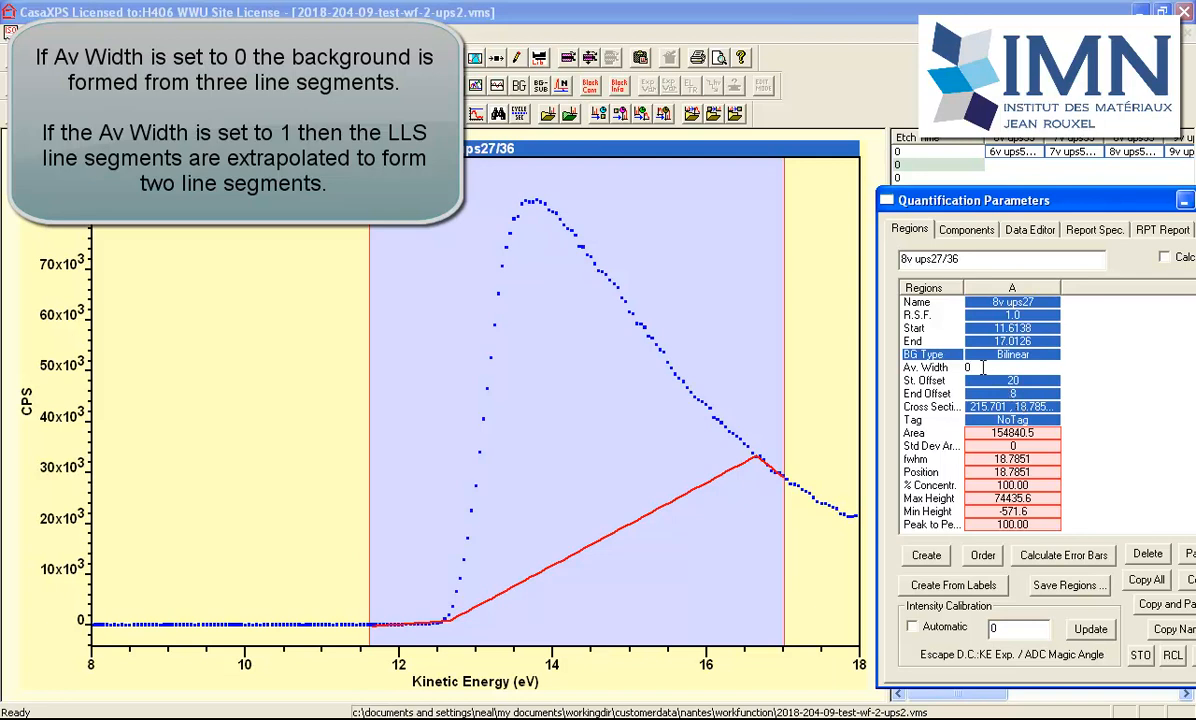
double_click(986, 368)
type("1")
key("Return")
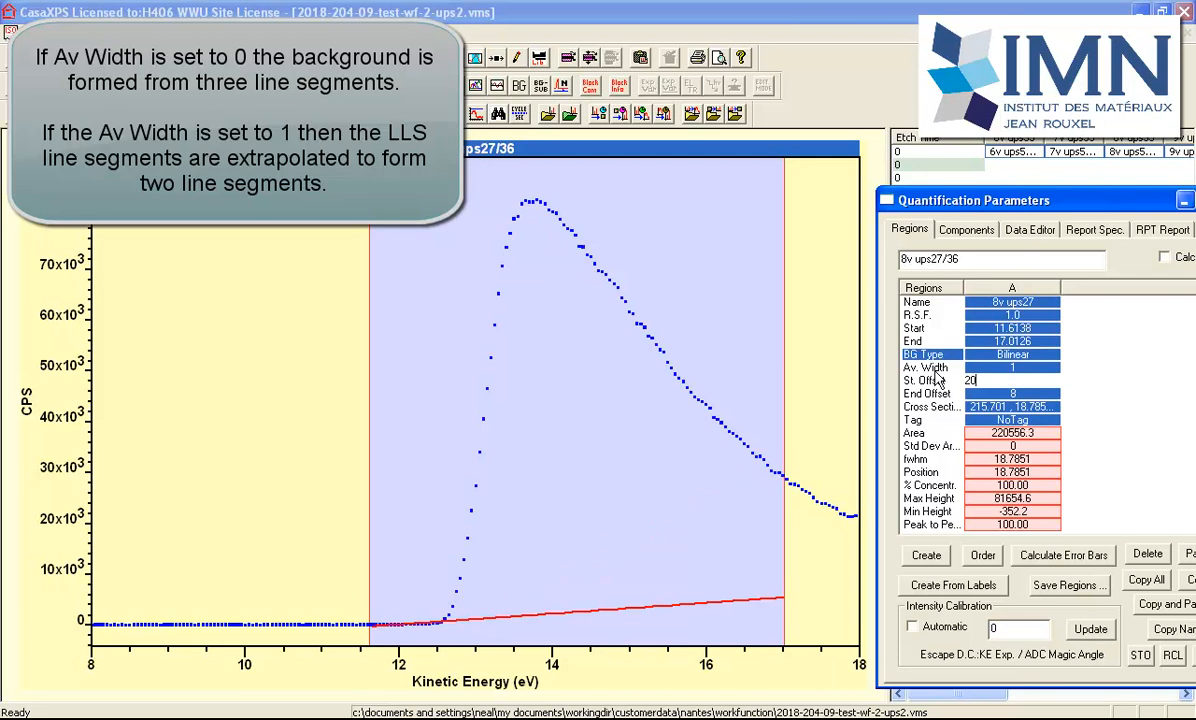
Adjust the region limits to end on the rising edge at about 13.33 eV and start at about 8.71 eV
left_click(781, 489)
left_click_drag(504, 484, 501, 484)
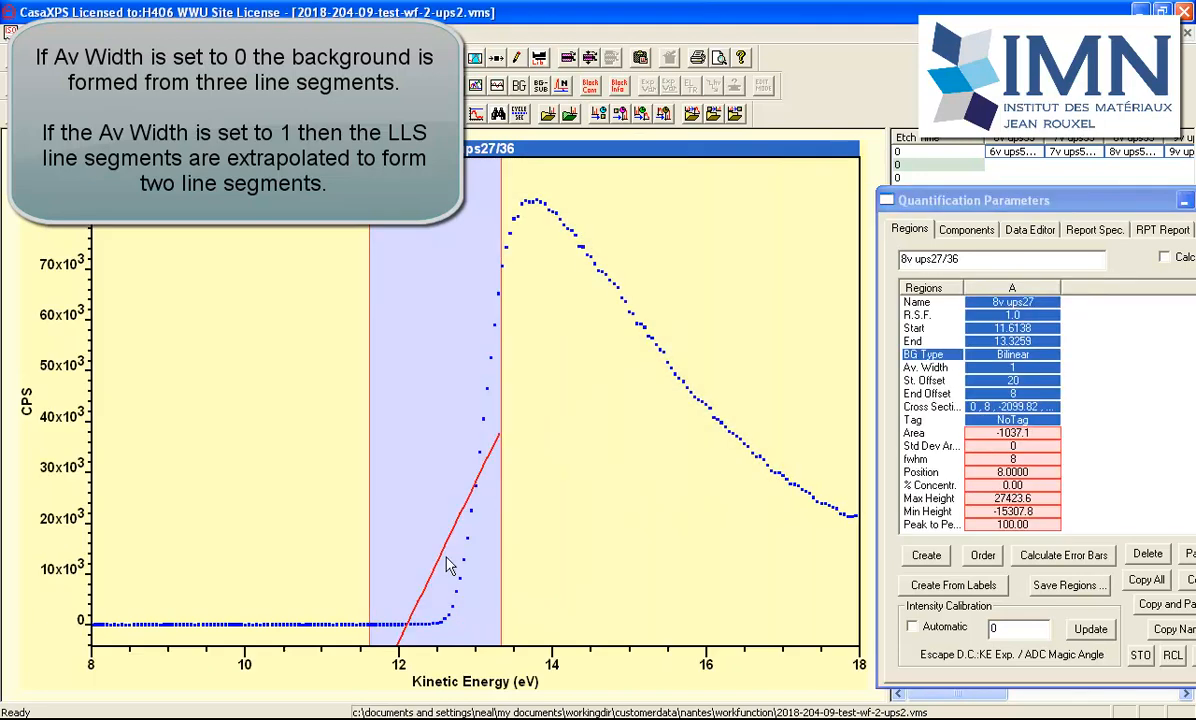
left_click_drag(372, 570, 159, 561)
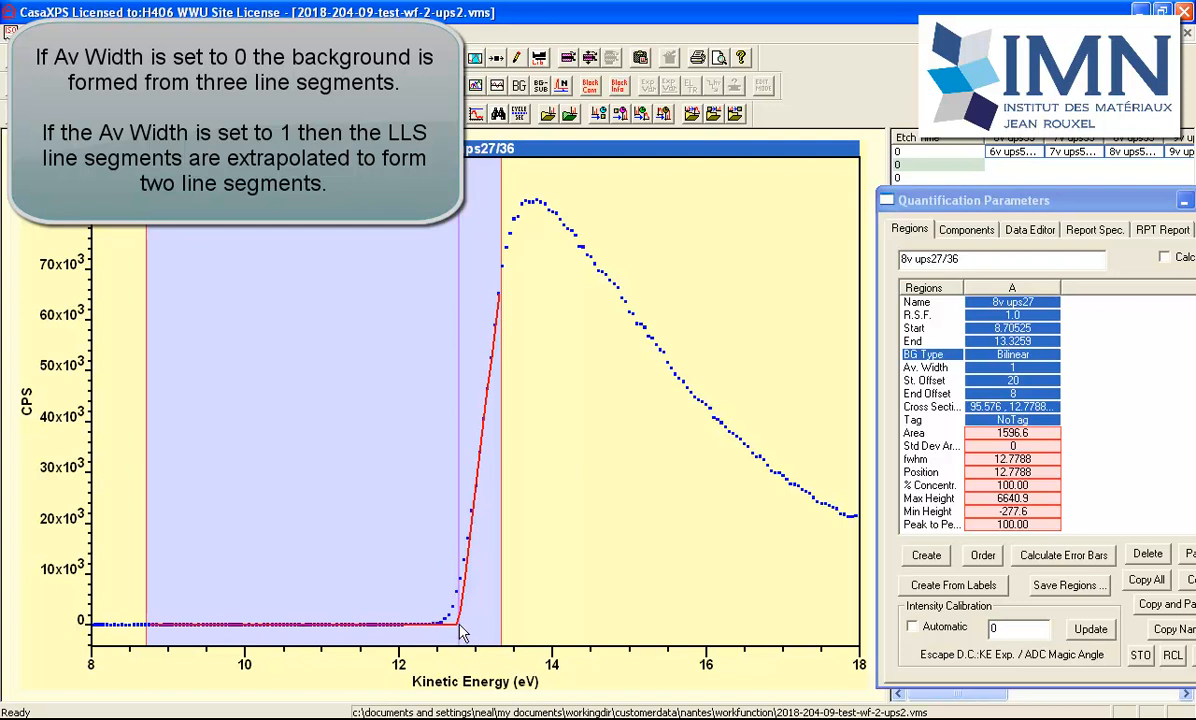
Set the region's average width back to 0 for a three-segment background
left_click(1013, 368)
left_click_drag(1013, 368, 963, 384)
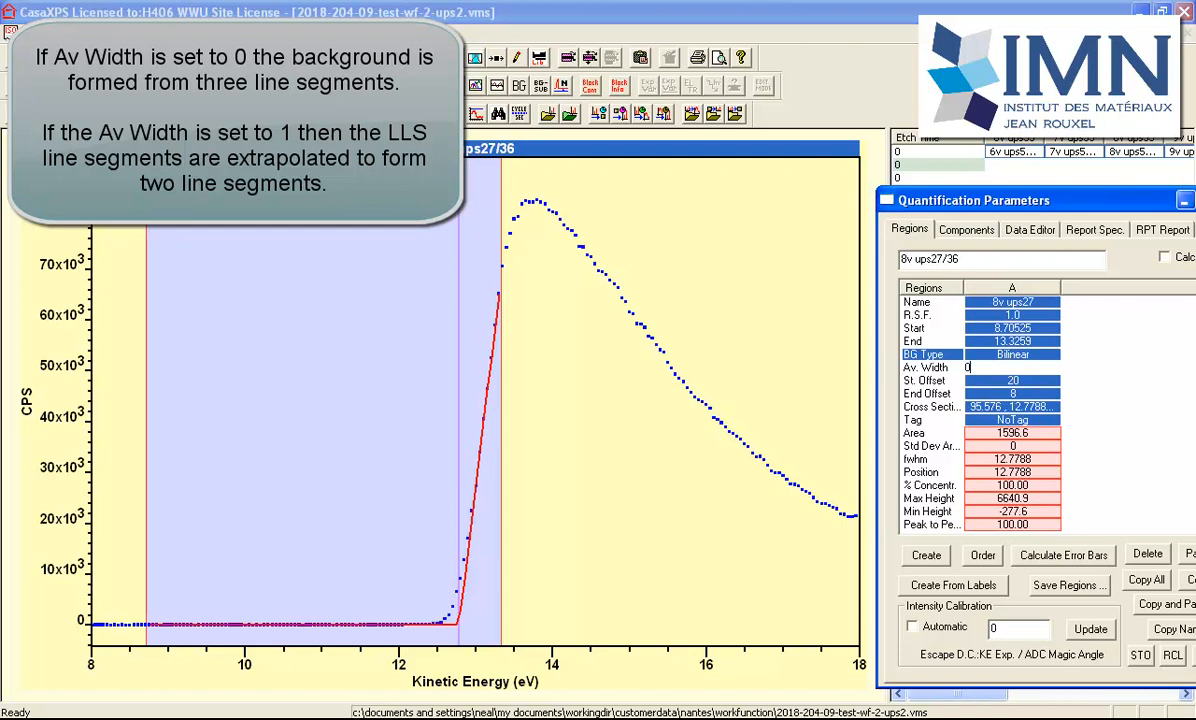
left_click(963, 381)
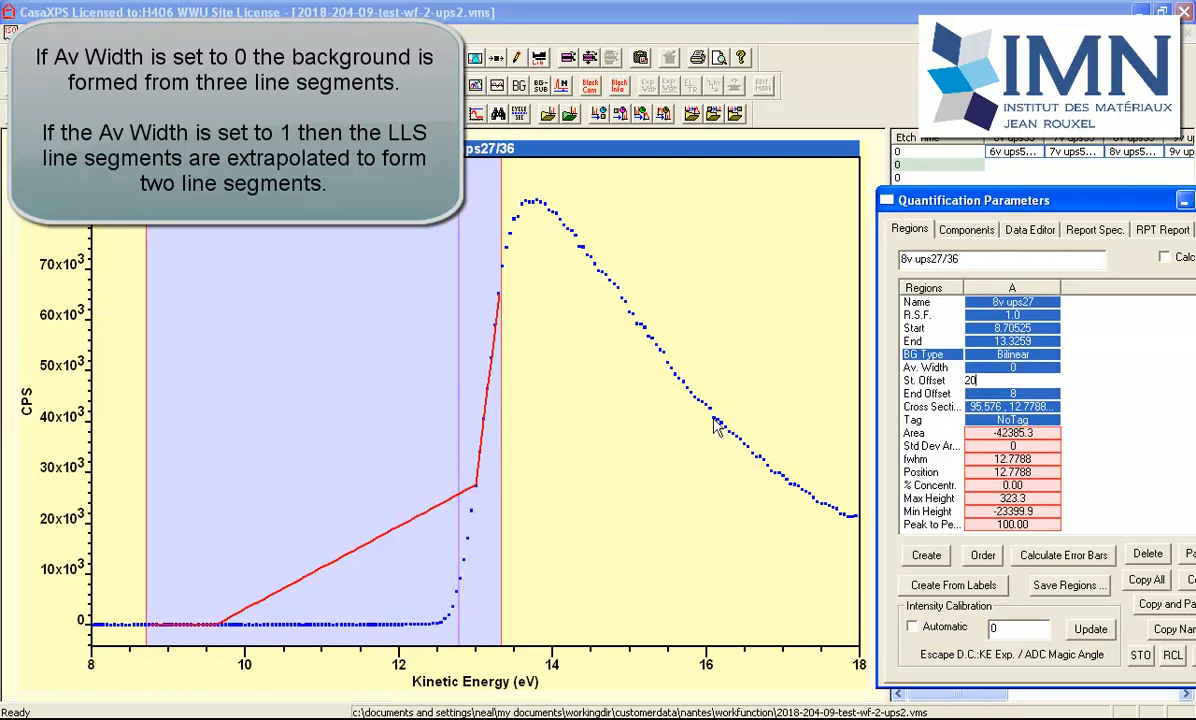